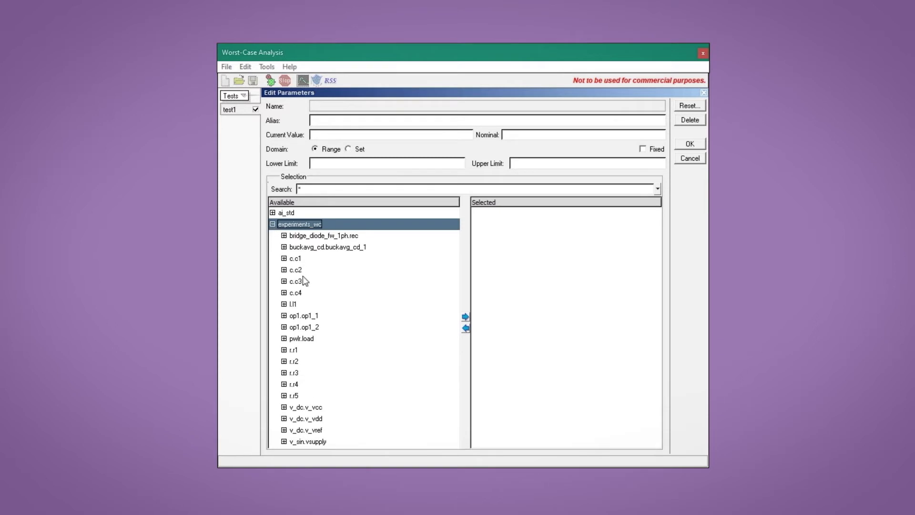
Add the v_sin.vsupply amplitude as a worst-case parameter with a range from 309 to 342
scroll(303, 276, "down", 1)
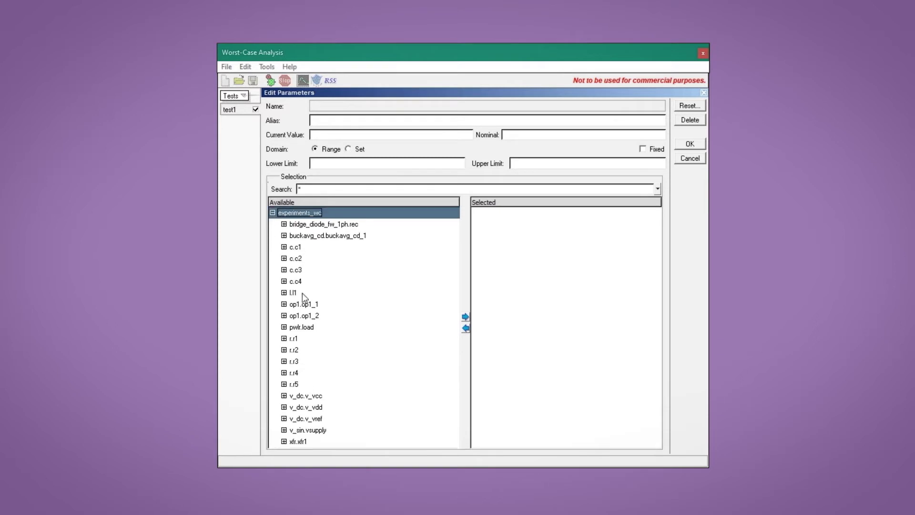
left_click(284, 430)
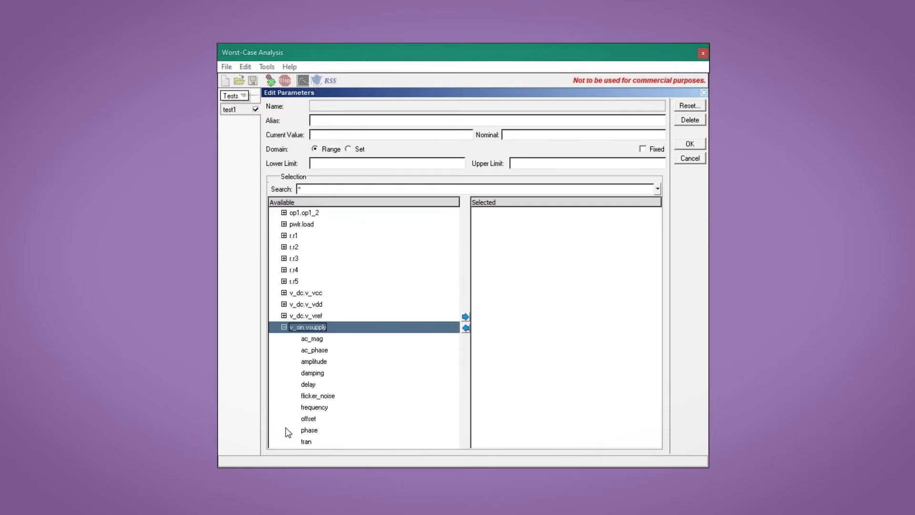
left_click(315, 362)
double_click(315, 362)
left_click(351, 164)
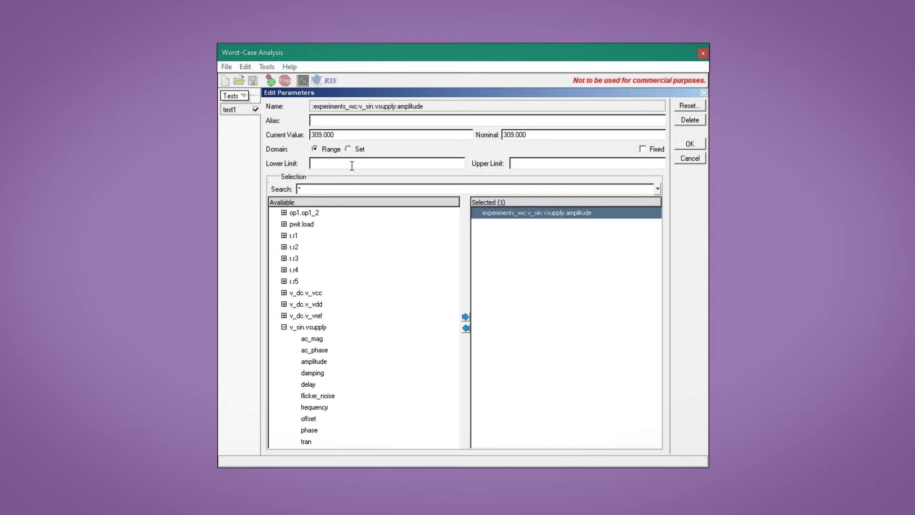
type("309.0, ")
type("342")
left_click(689, 144)
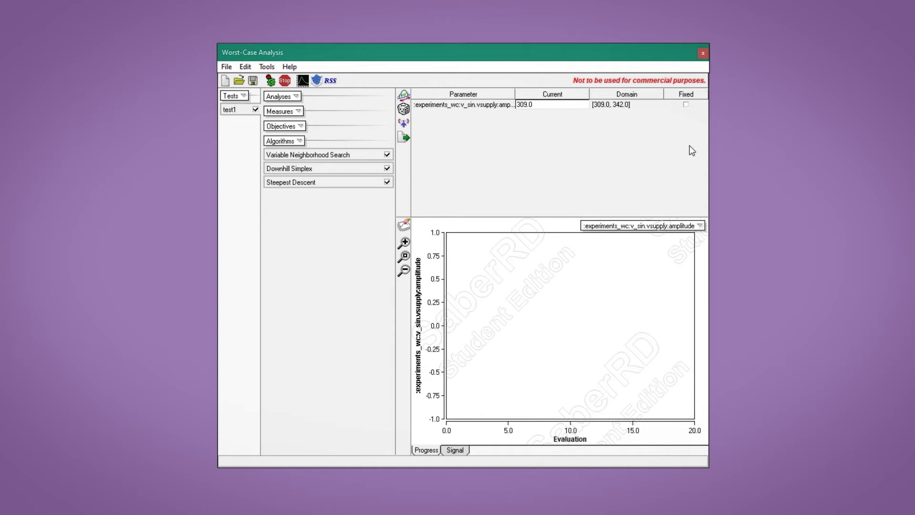
Extract the design's stochastic parameters and append all of them to the parameter list
left_click(404, 109)
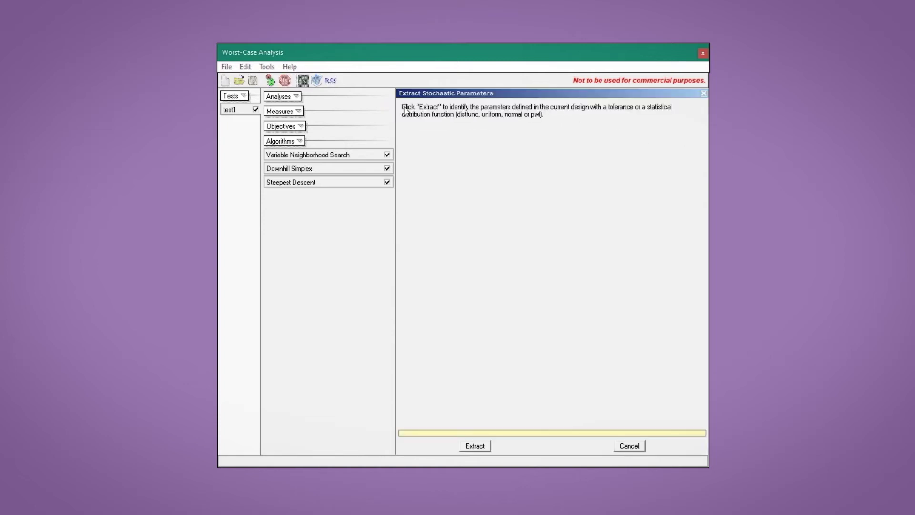
left_click(474, 447)
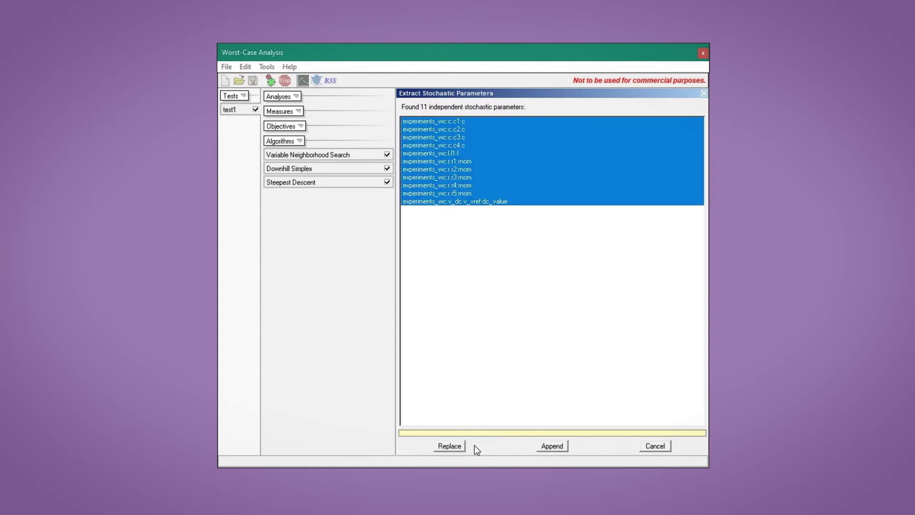
left_click(552, 446)
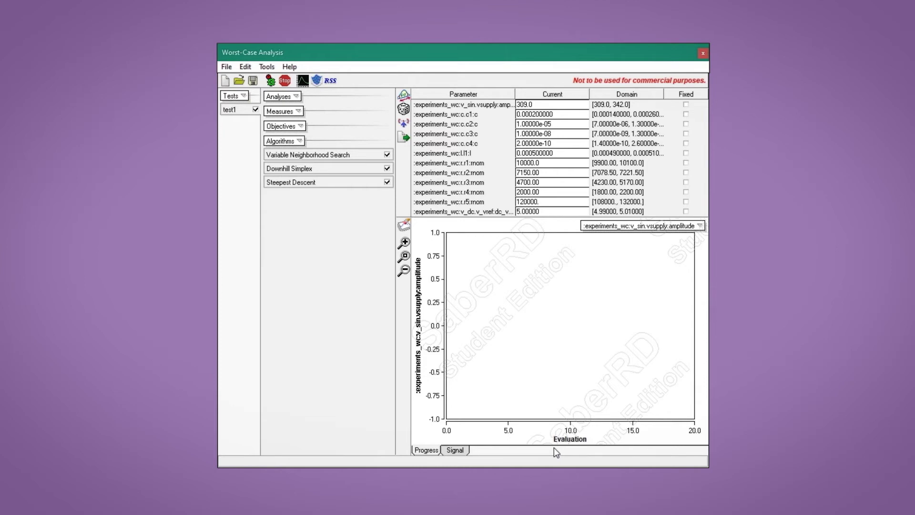
Set the upper limit of the c.c1 capacitance parameter to 0.00027
double_click(476, 114)
left_click(551, 162)
key("BackSpace")
key("BackSpace")
key("BackSpace")
key("BackSpace")
key("BackSpace")
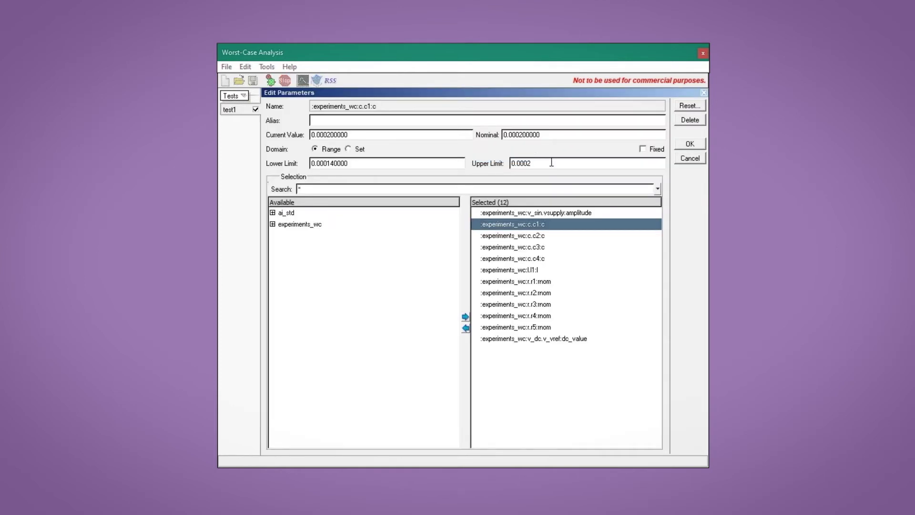
type("7")
key("Return")
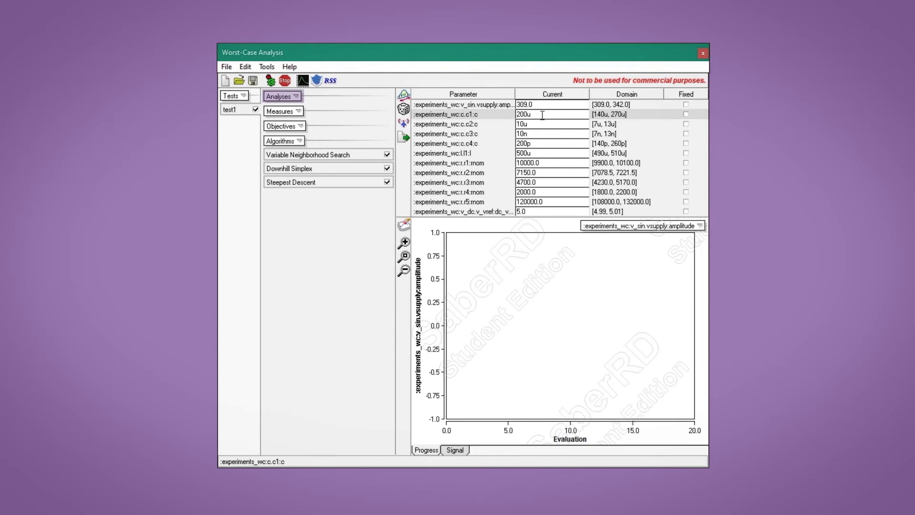
Add a DC operating point analysis with the default settings to test1
left_click(281, 96)
left_click(305, 107)
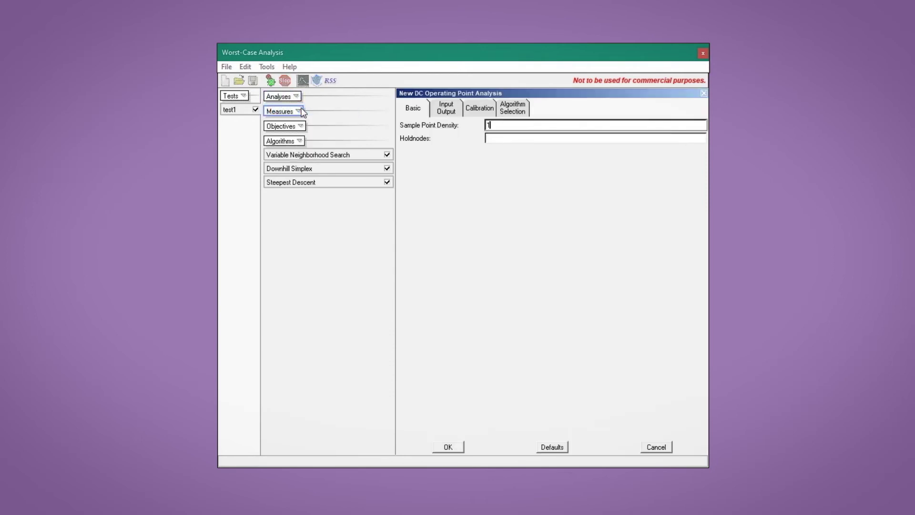
left_click(448, 446)
Add a transient analysis with an end time of 10m and a time step of 1u
left_click(281, 95)
left_click(303, 142)
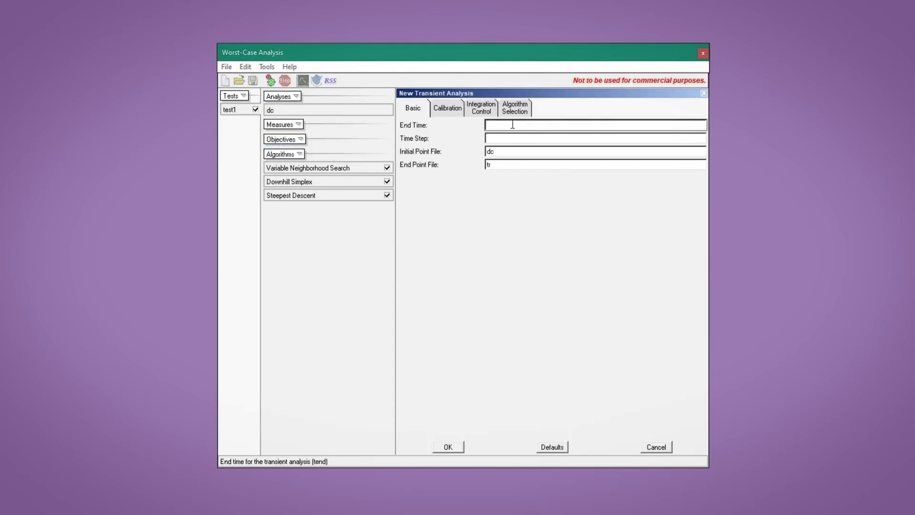
type("10m")
left_click(514, 135)
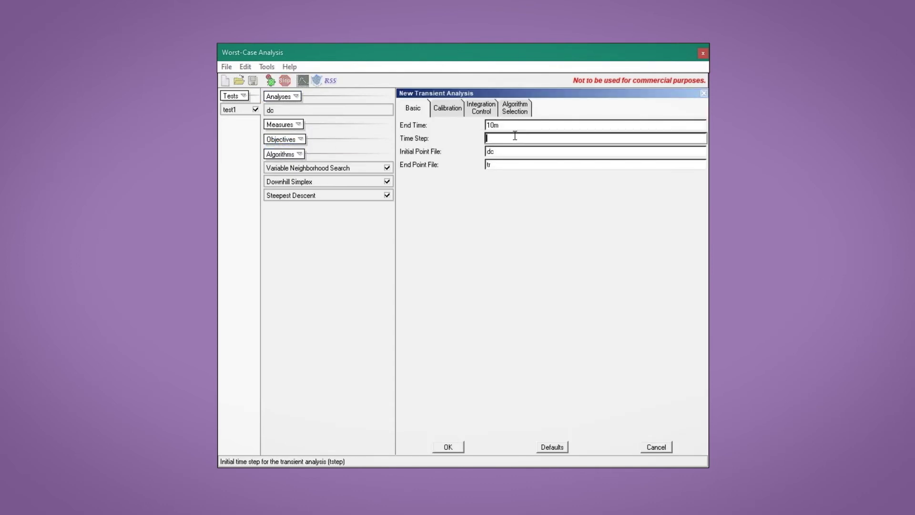
type("1u")
left_click(448, 447)
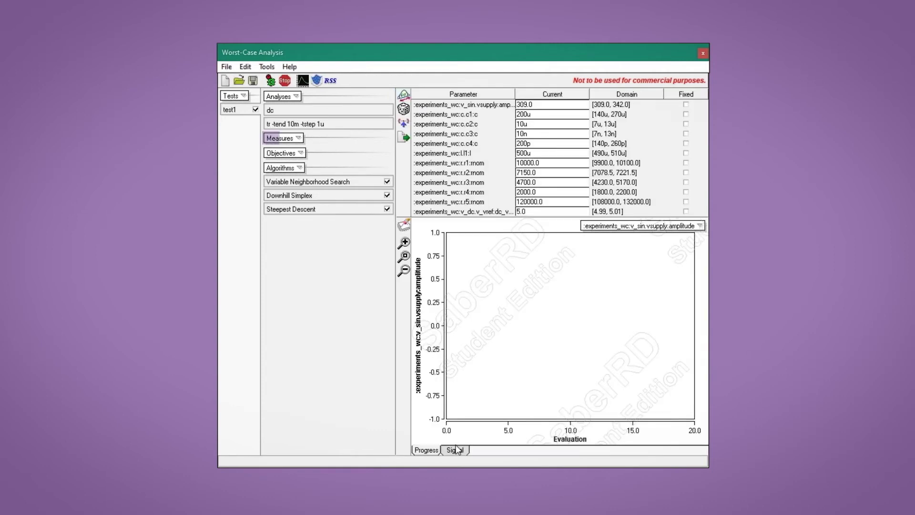
Create a measure named settle_time on the dc_out waveform of the transient analysis
left_click(292, 138)
left_click(292, 151)
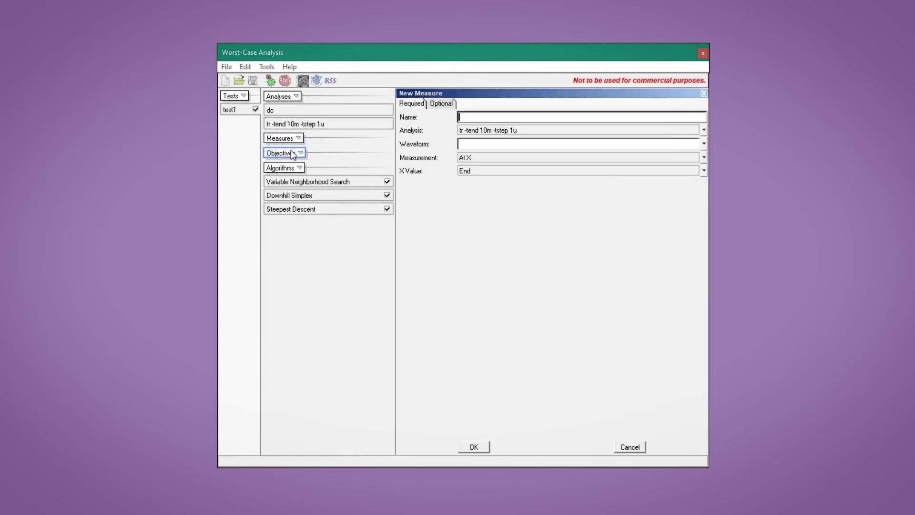
type("settle_time")
left_click(703, 144)
left_click(712, 155)
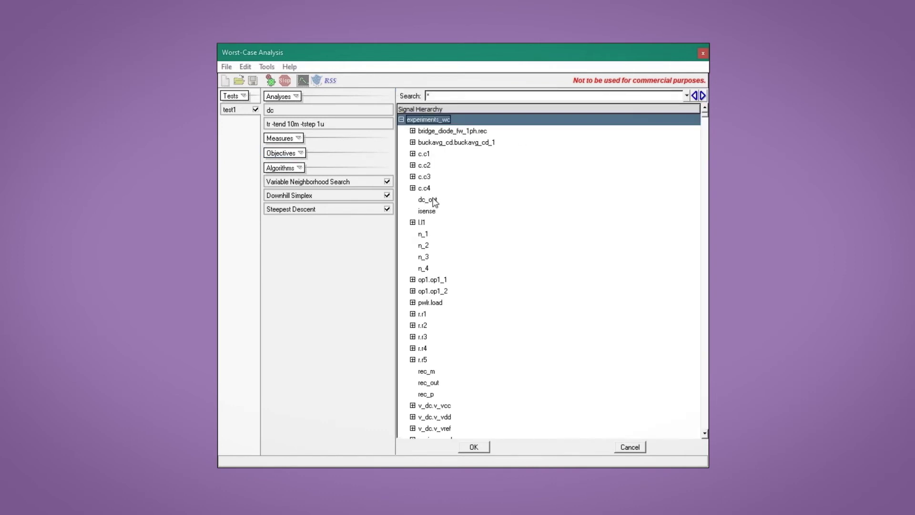
left_click(427, 199)
left_click(471, 447)
Set the measure's type to the time-domain Settle Time with a settle band of 0.005 and accept it
left_click(703, 157)
mouse_move(729, 183)
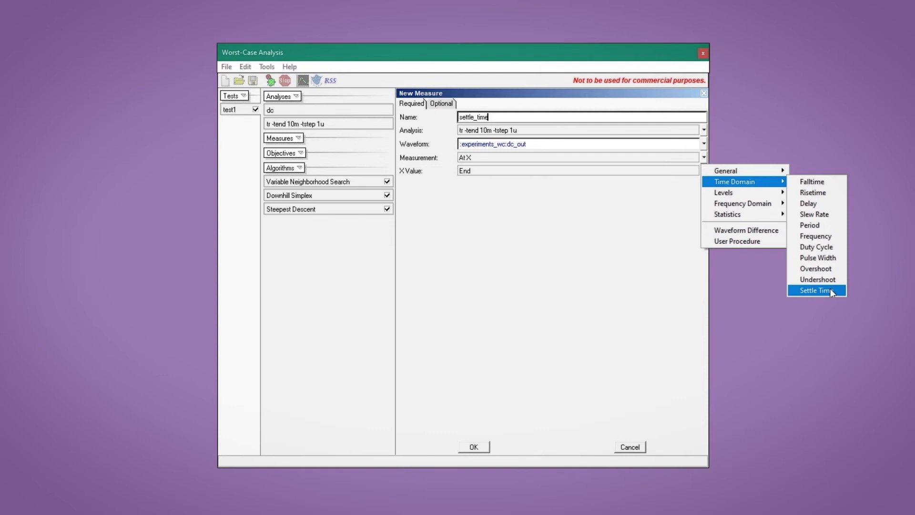
left_click(816, 291)
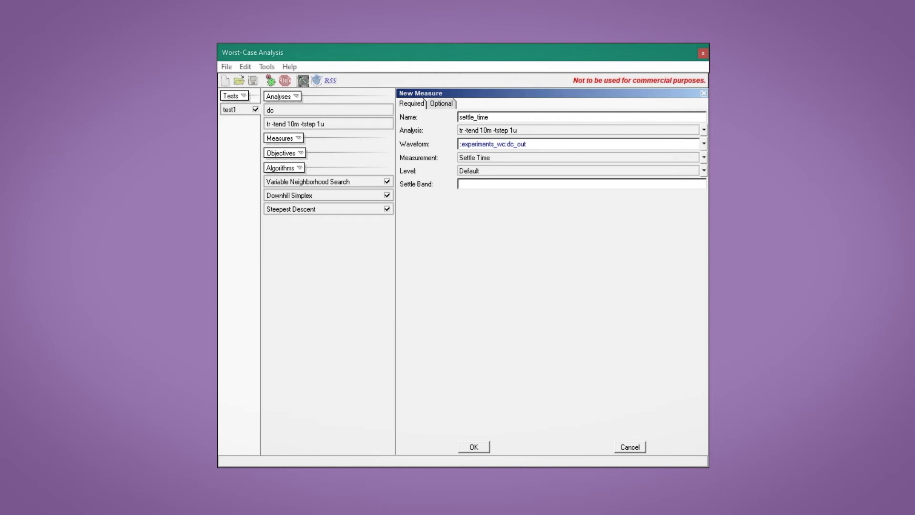
left_click(587, 183)
type("0.005")
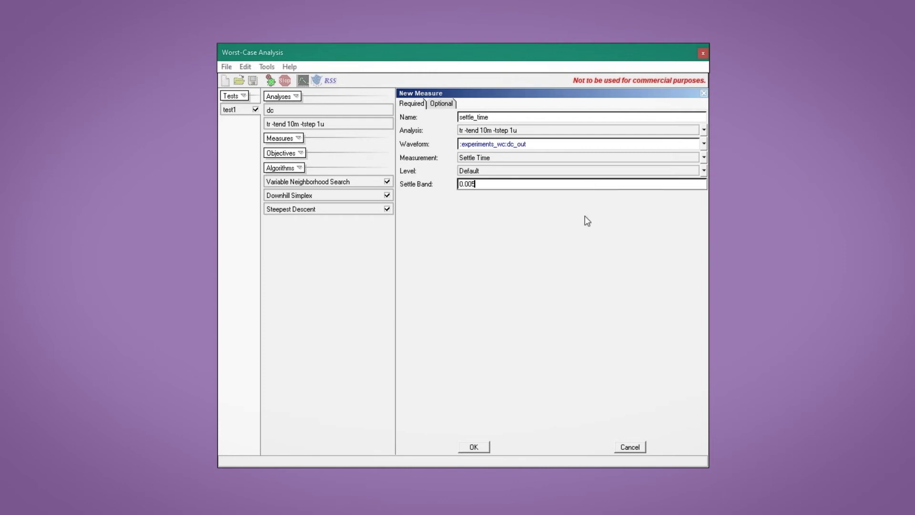
left_click(473, 447)
Add the objective max(settle_time) with the default weight to the test
left_click(300, 167)
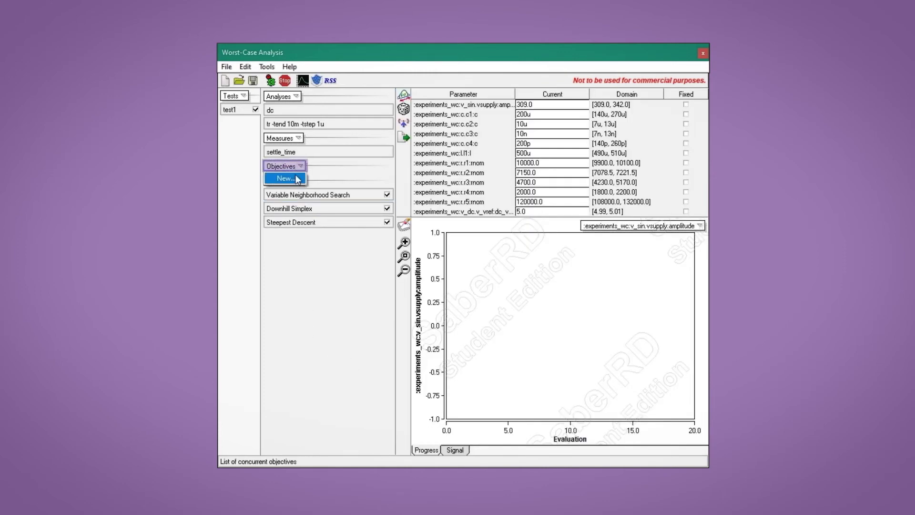
left_click(284, 179)
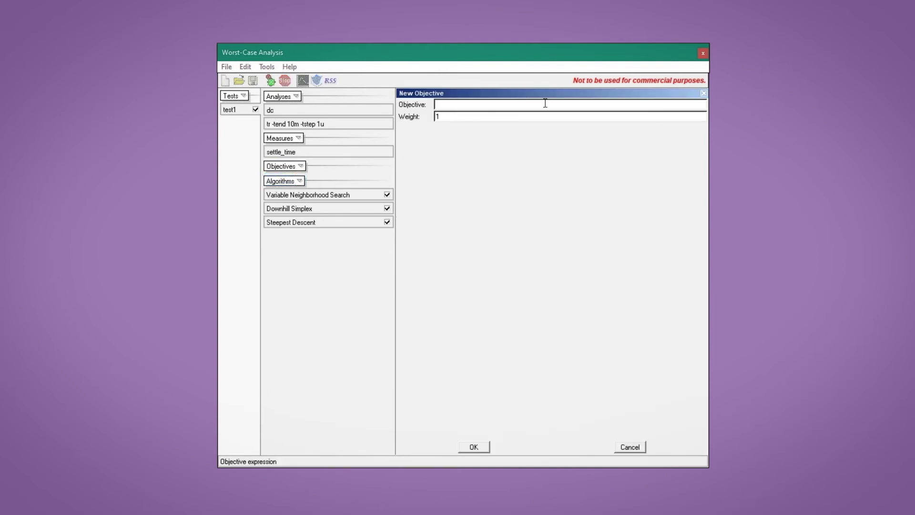
type("max(settle_time)")
left_click(473, 447)
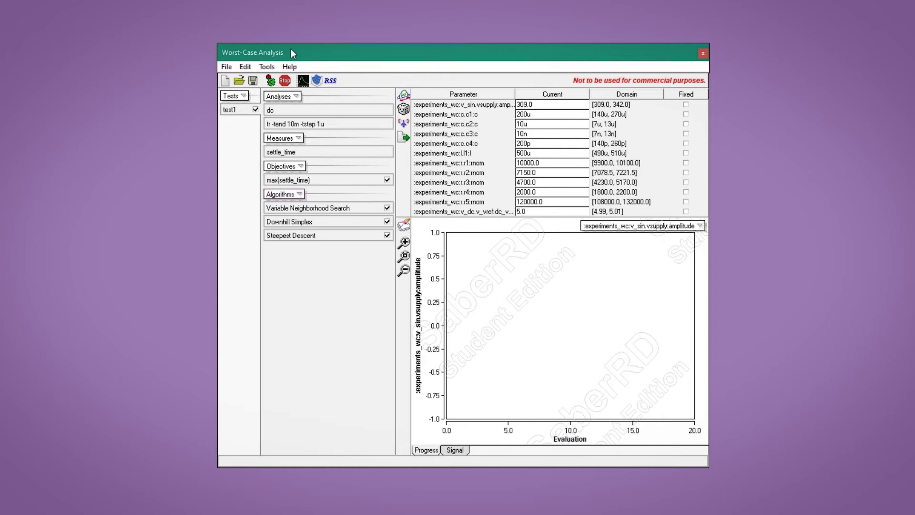
Run the worst-case search and plot the progress of settle_time over the evaluations
left_click(270, 81)
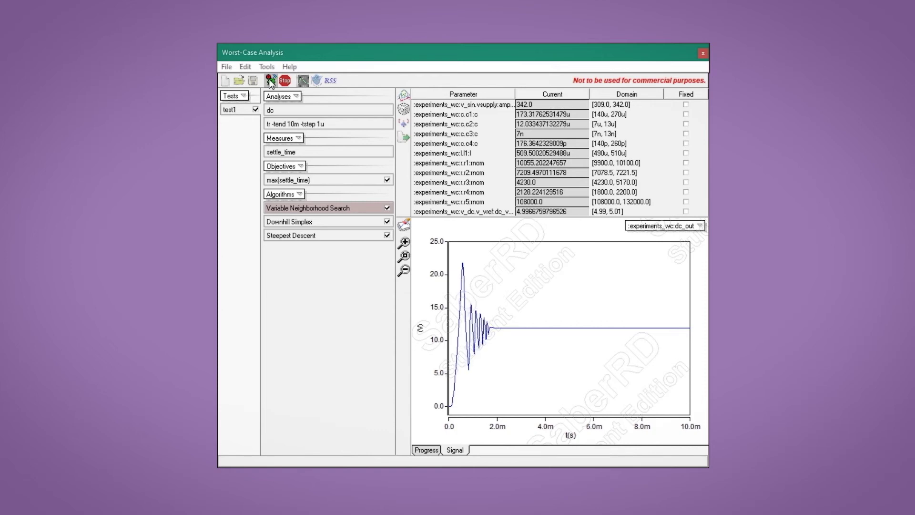
left_click(427, 451)
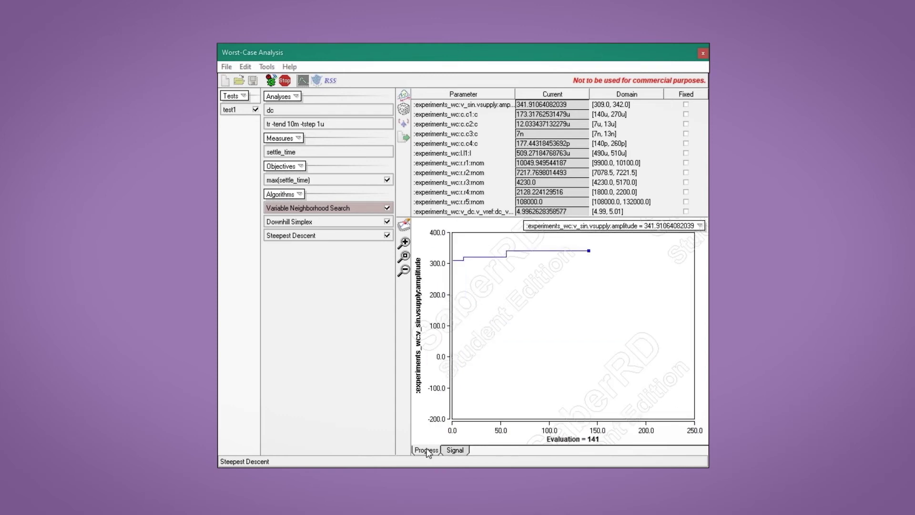
left_click(607, 226)
left_click(607, 241)
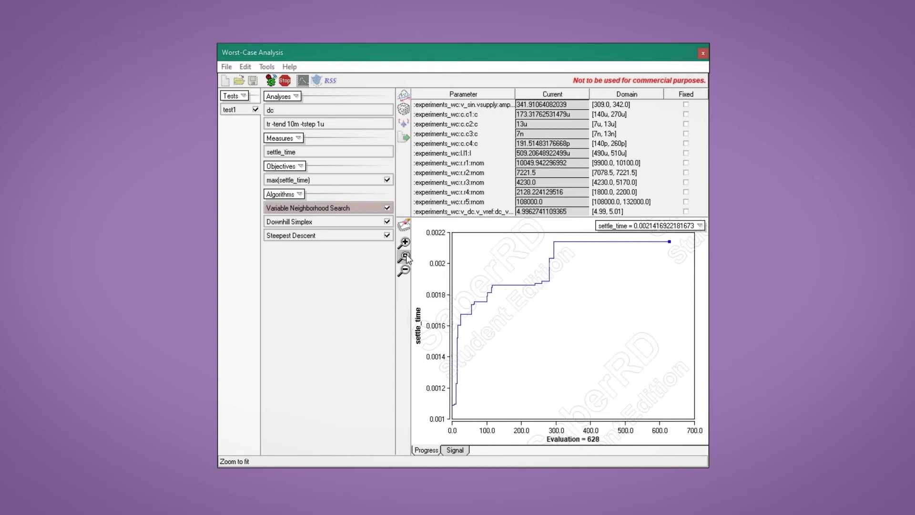
View the search progress of the c.c1 capacitance and the l.l1 inductance, and return to the settle_time plot
left_click(699, 225)
left_click(669, 259)
left_click(699, 225)
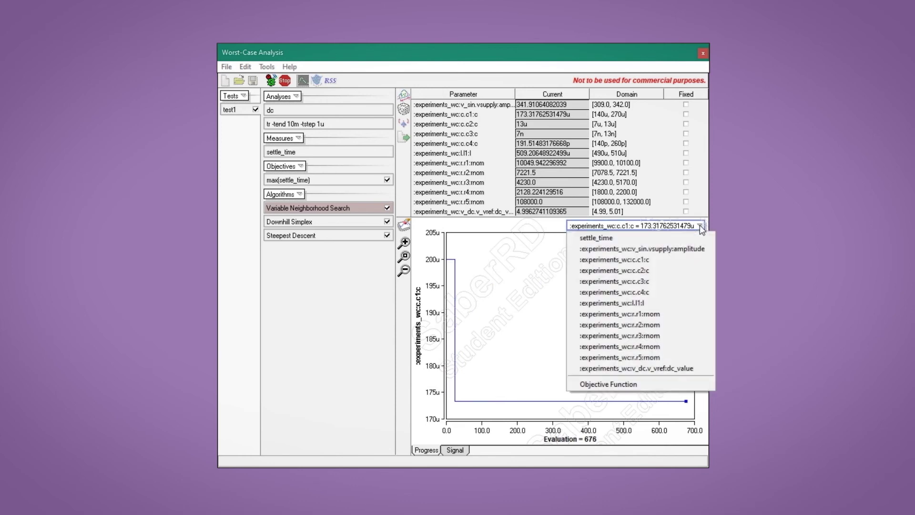
left_click(648, 302)
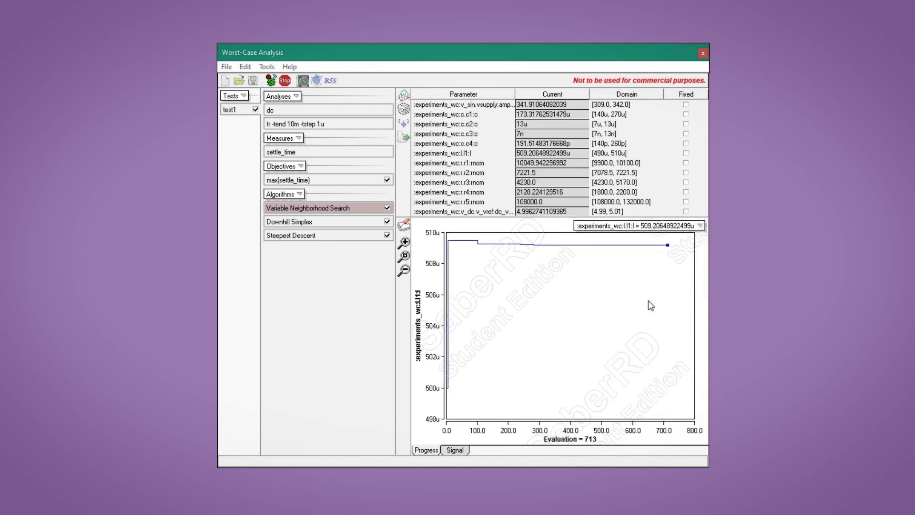
left_click(649, 225)
left_click(649, 242)
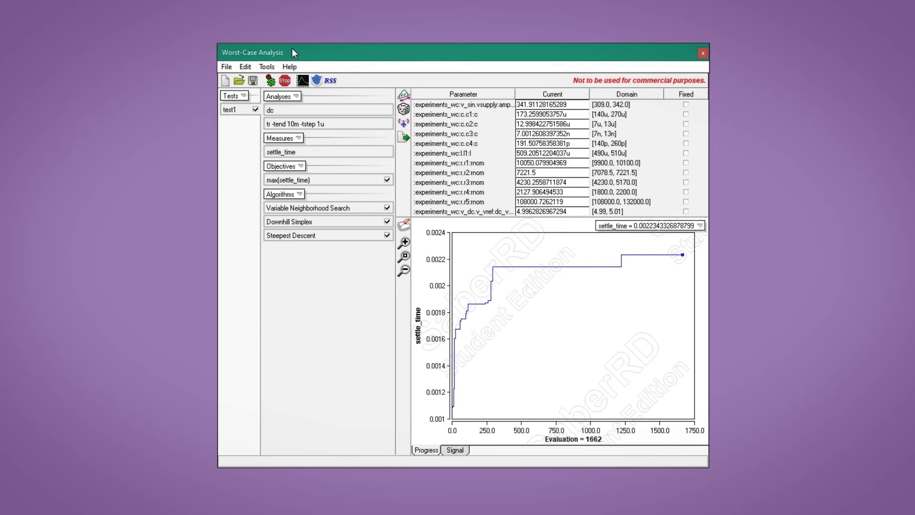
Open the parameter export for the worst-case values found by the search
left_click(227, 66)
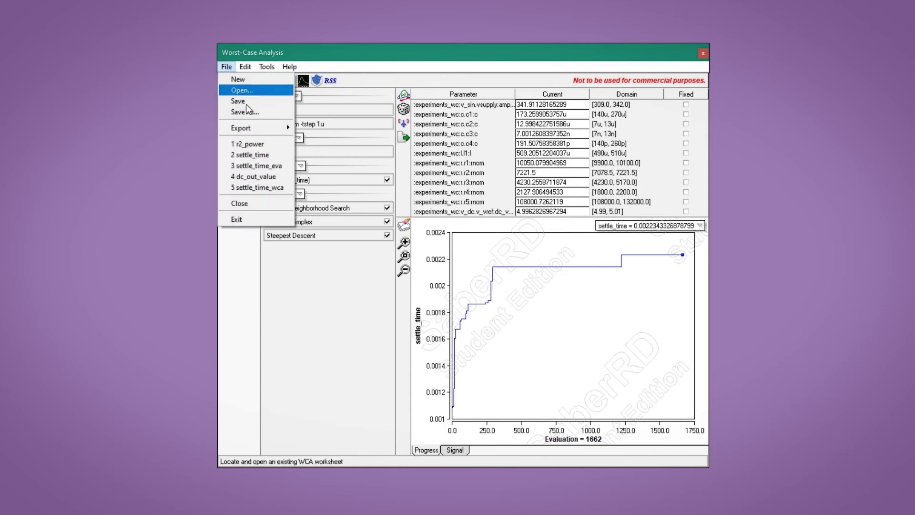
mouse_move(259, 128)
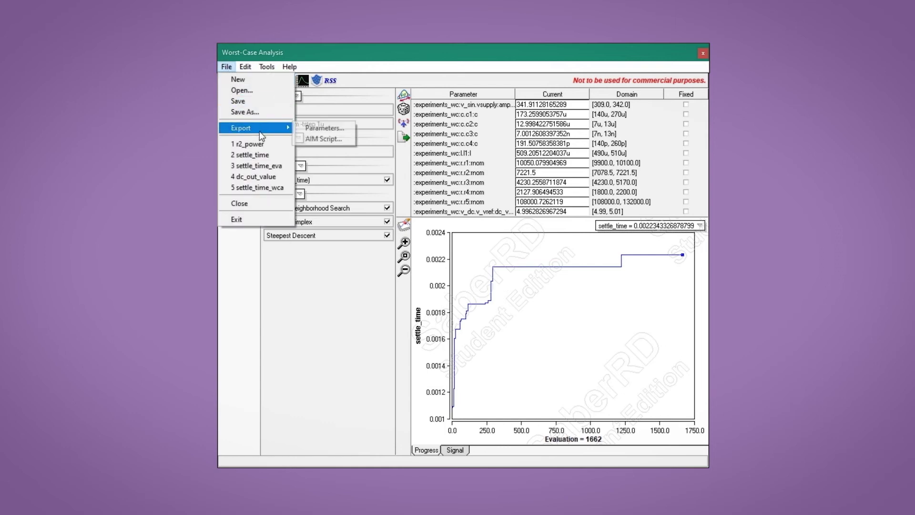
left_click(311, 129)
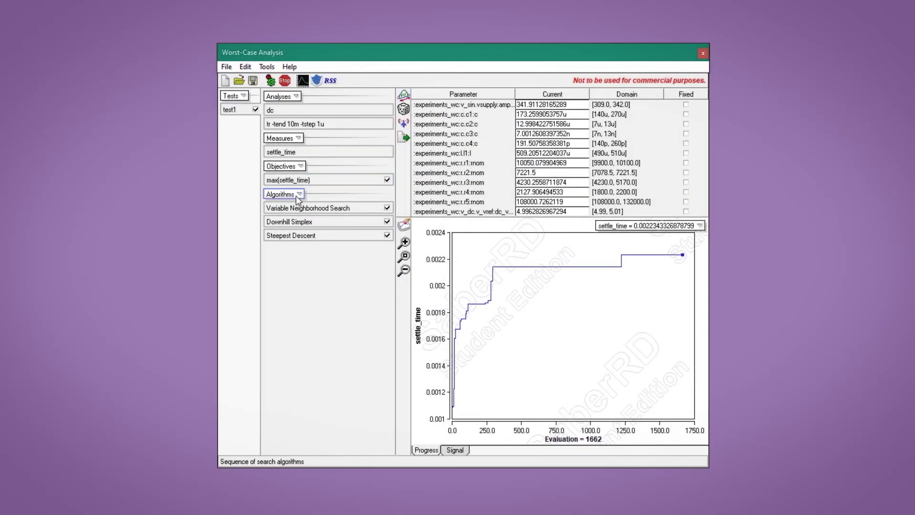
Set the number of loops over the algorithm sequence to 3
left_click(298, 195)
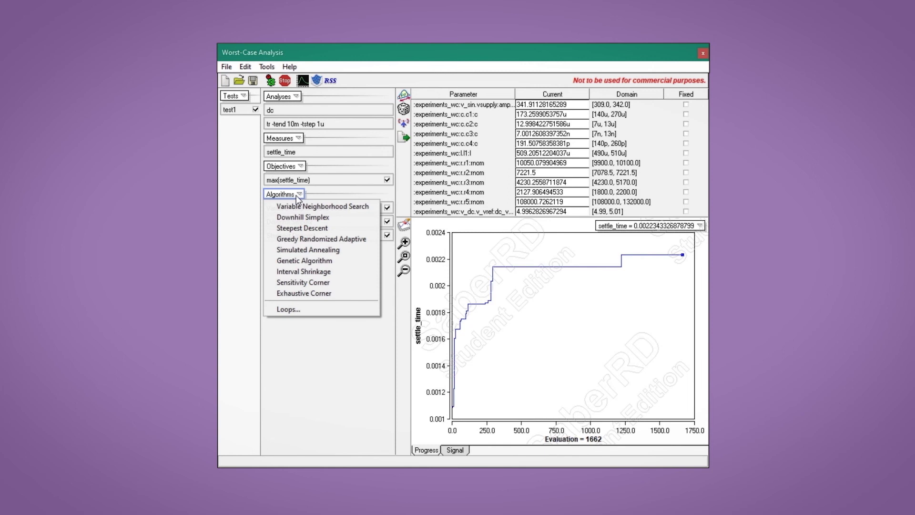
left_click(286, 308)
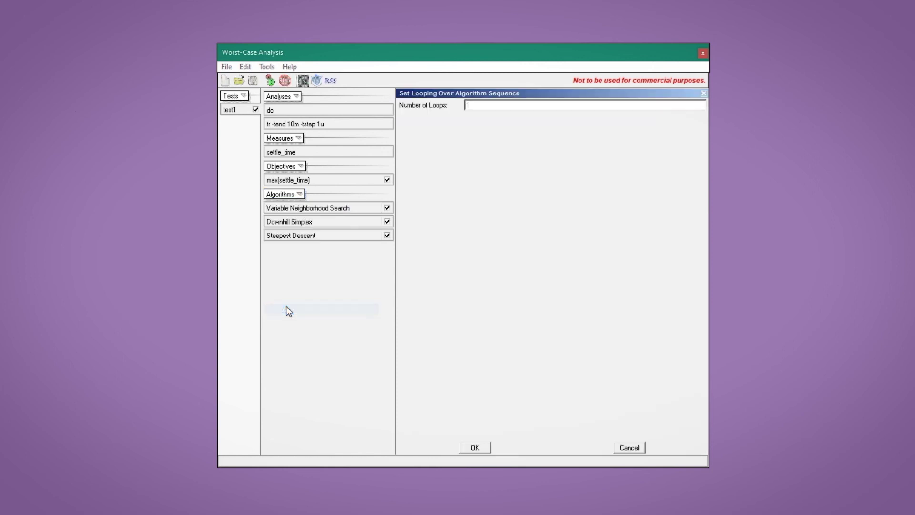
double_click(469, 105)
type("3")
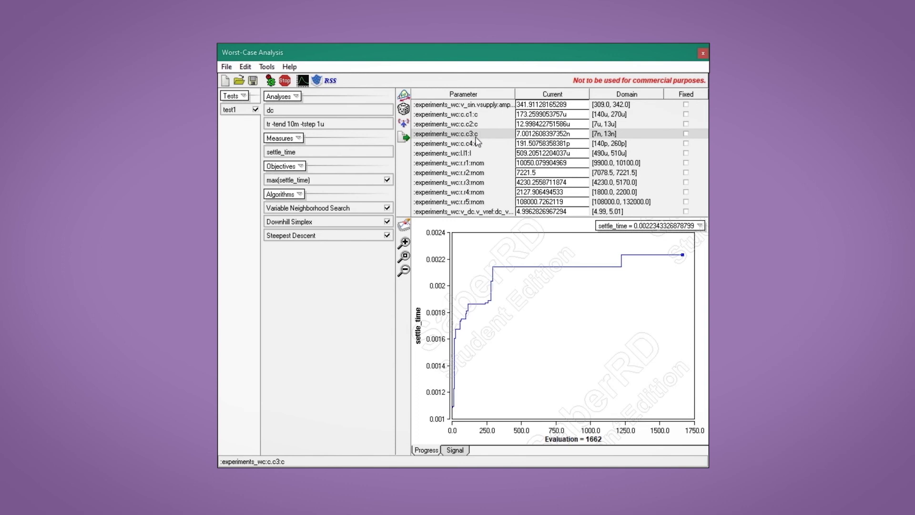
Exclude the Downhill Simplex algorithm from the sequence and run the search again
left_click(386, 222)
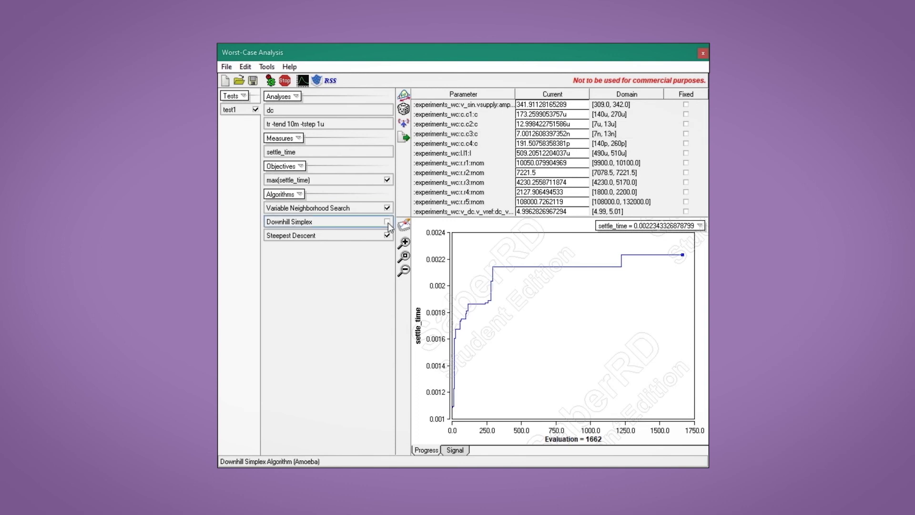
left_click(270, 80)
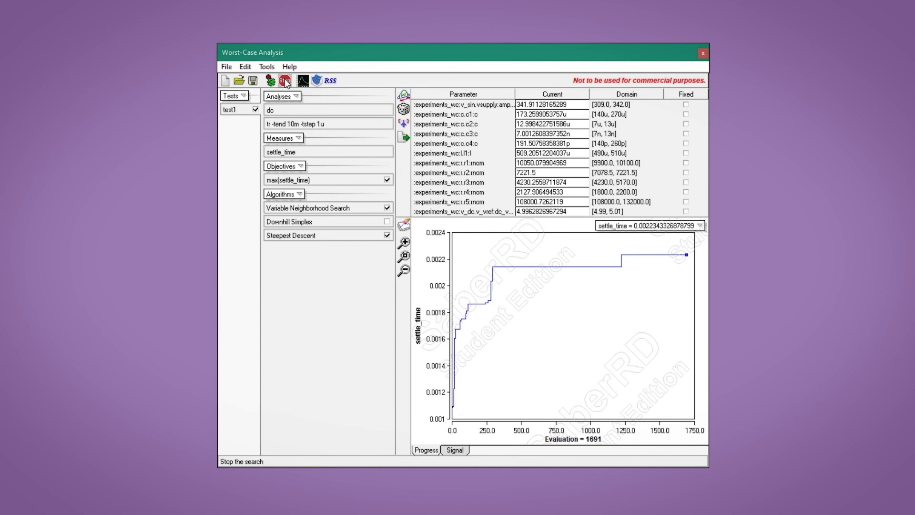
Set the current value of the c.c1 capacitance parameter to 175u
left_click(572, 114)
key("BackSpace")
key("BackSpace")
key("BackSpace")
key("BackSpace")
key("BackSpace")
key("BackSpace")
key("BackSpace")
key("BackSpace")
key("BackSpace")
key("BackSpace")
key("BackSpace")
key("BackSpace")
key("BackSpace")
key("BackSpace")
key("BackSpace")
type("175u")
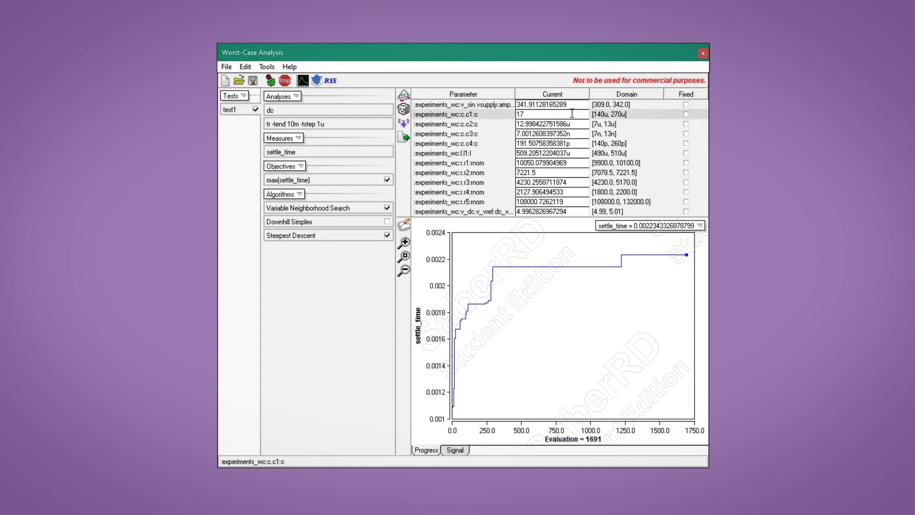